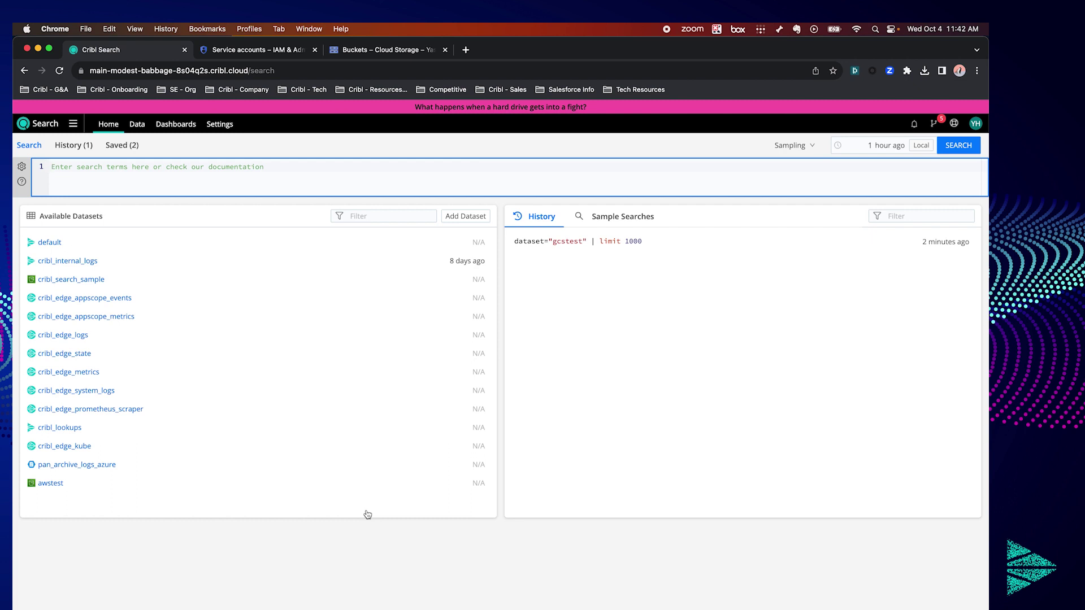
Open the Dataset Providers list from the Data section of the sidebar.
{"action": "left_click", "coordinate": [137, 124]}
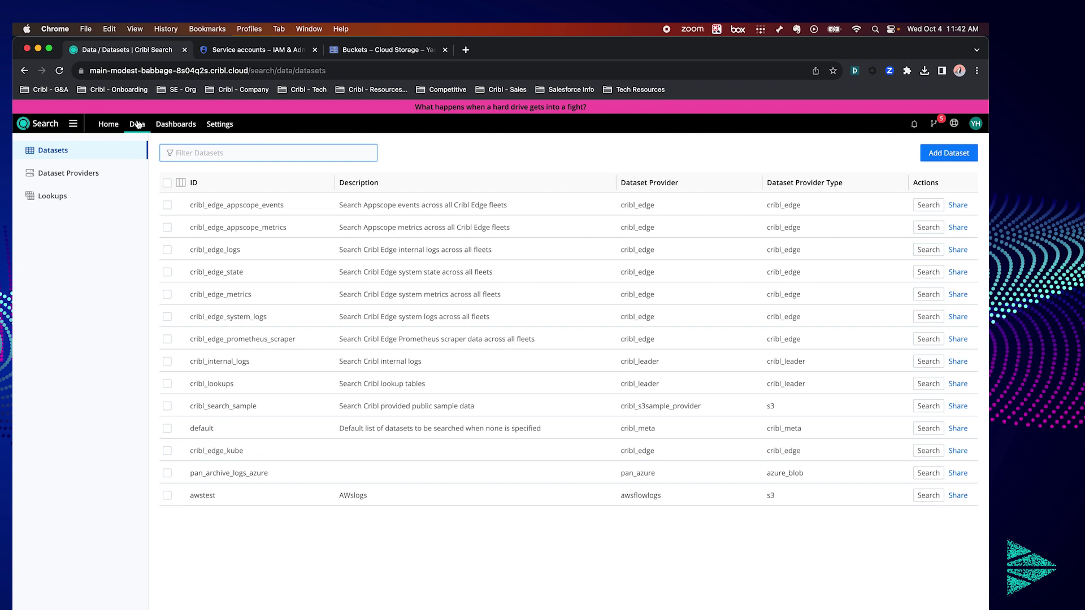
{"action": "left_click", "coordinate": [83, 176]}
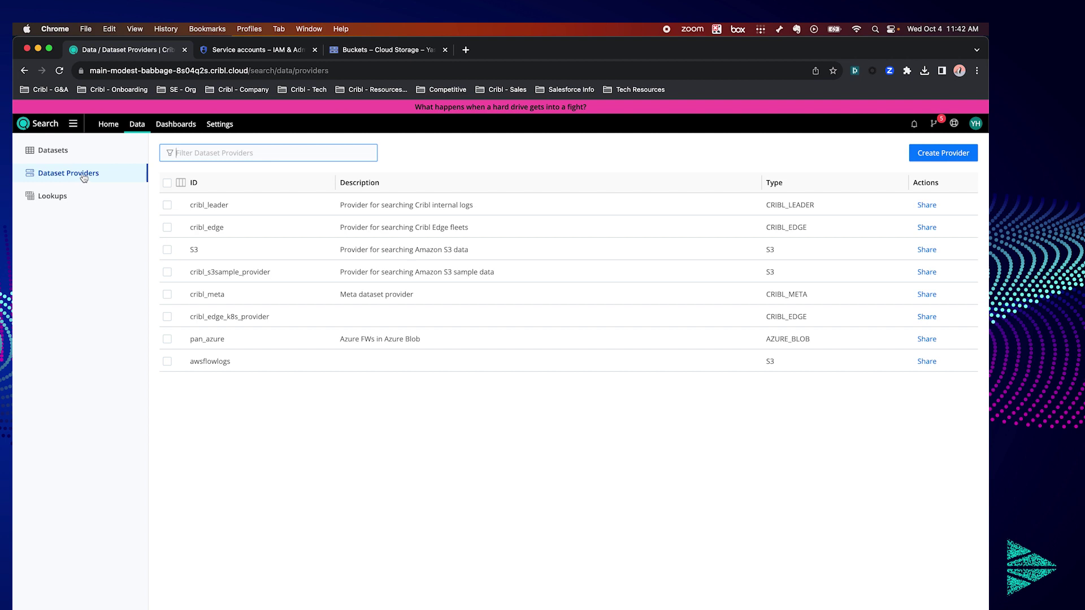
Create a Google Cloud Storage provider with ID gcs_bytes_demo and description 'GCS data'.
{"action": "left_click", "coordinate": [952, 154]}
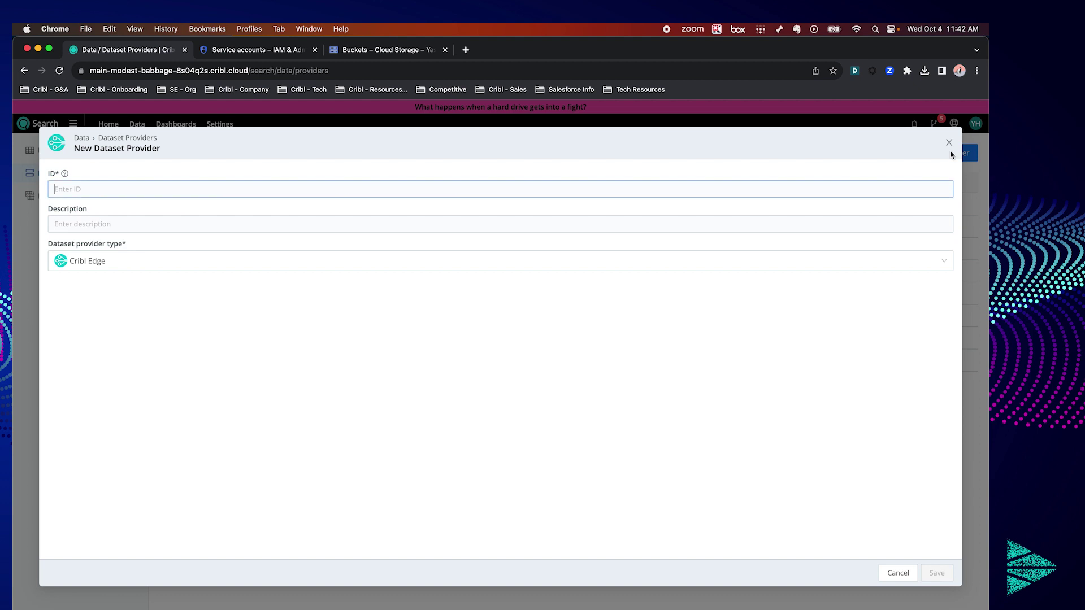
{"action": "left_click", "coordinate": [100, 268]}
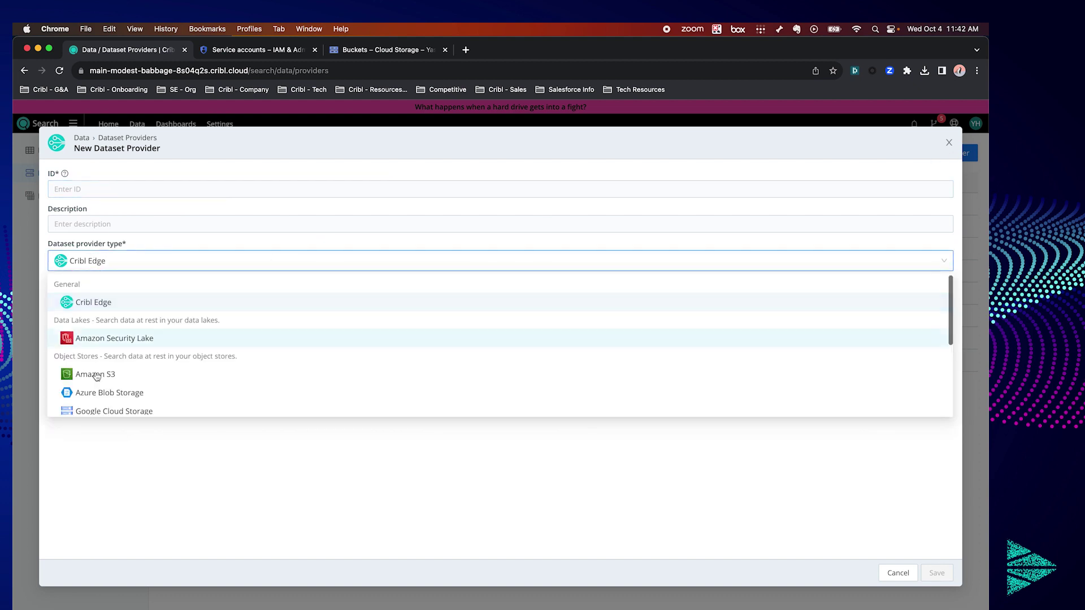
{"action": "left_click", "coordinate": [118, 413]}
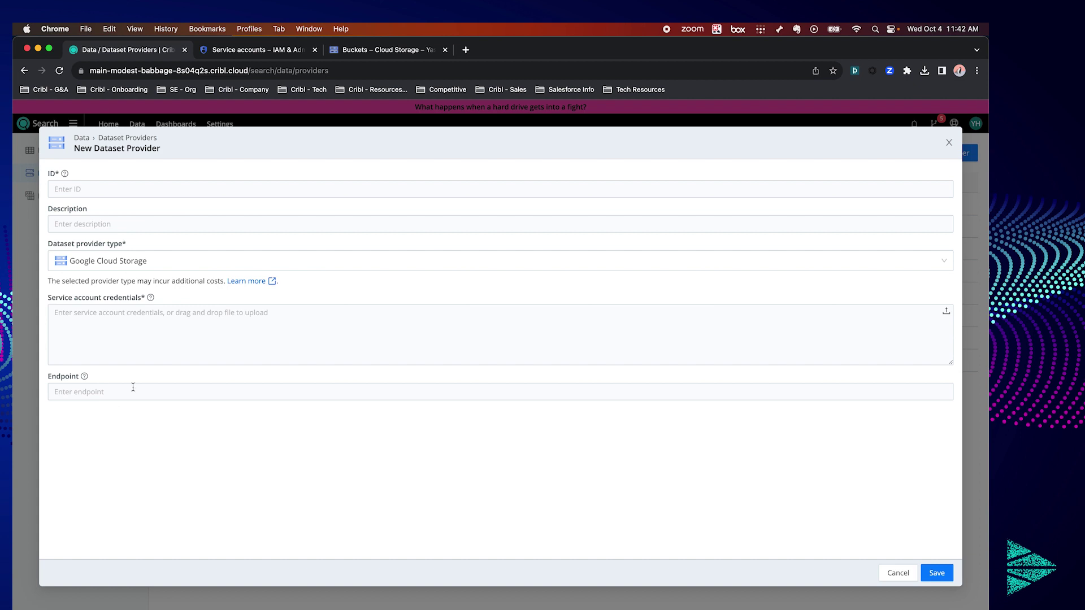
{"action": "left_click", "coordinate": [132, 190]}
{"action": "type", "text": "g"}
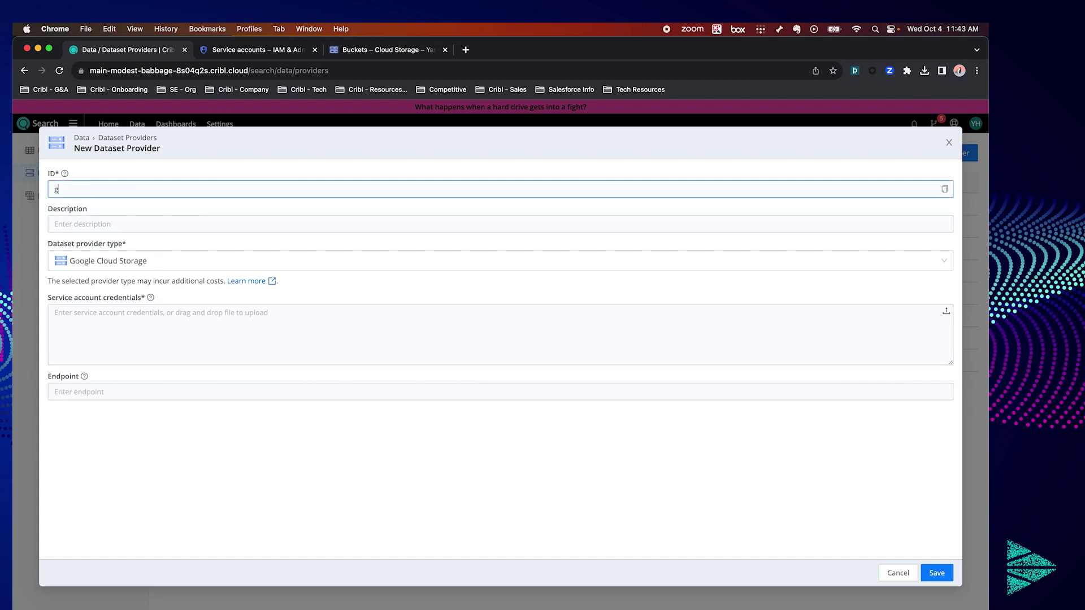
{"action": "type", "text": "cs_bytes_demo"}
{"action": "key", "text": "Tab"}
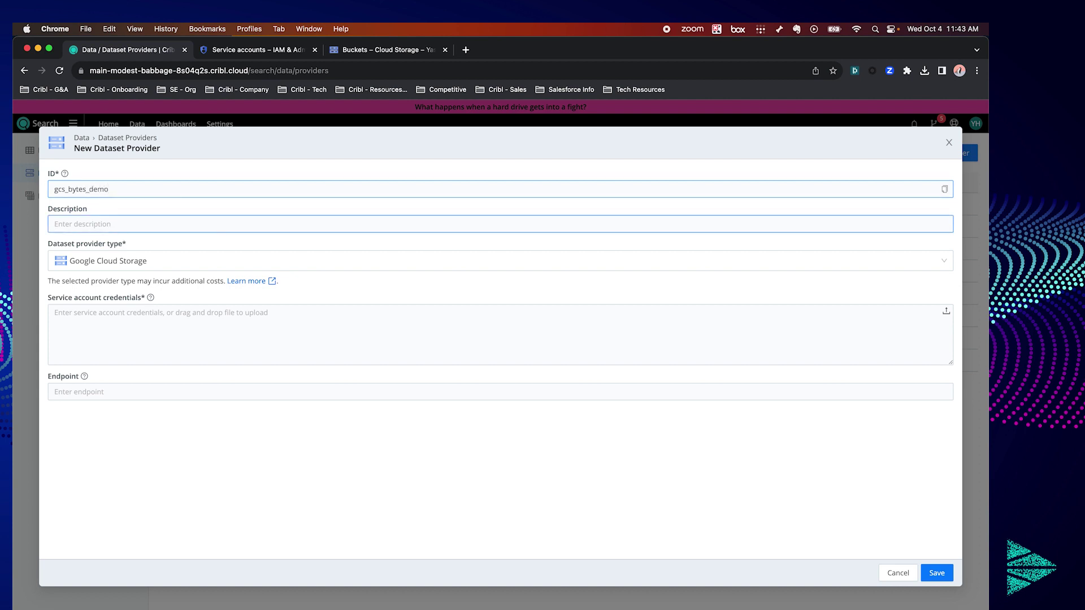
{"action": "type", "text": "GCS data"}
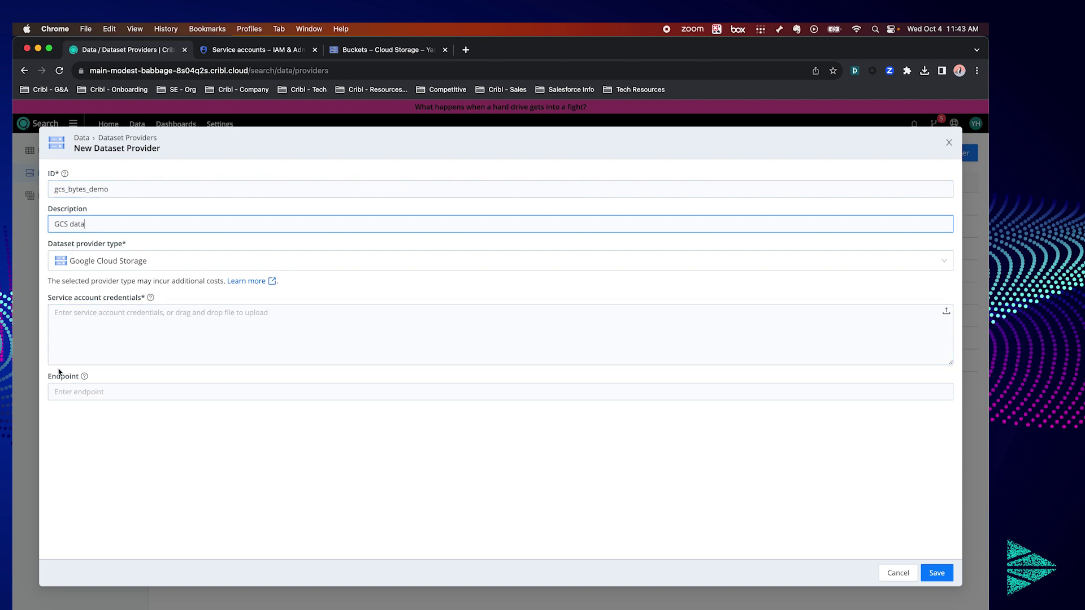
{"action": "left_click", "coordinate": [101, 340]}
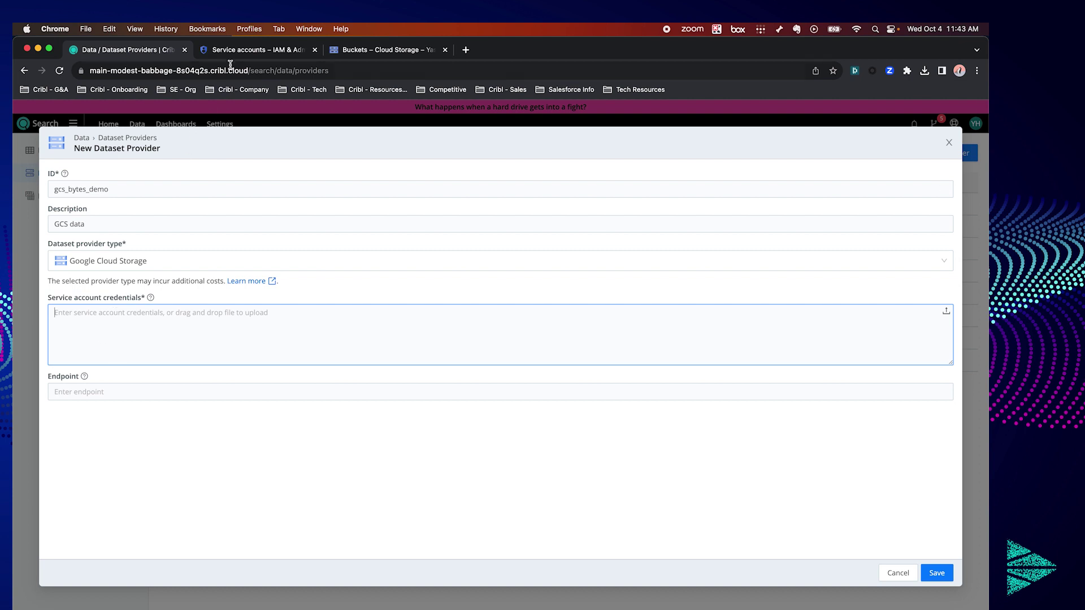
Create the gcs_bytes_demo service account in IAM and copy its email address.
{"action": "left_click", "coordinate": [241, 50]}
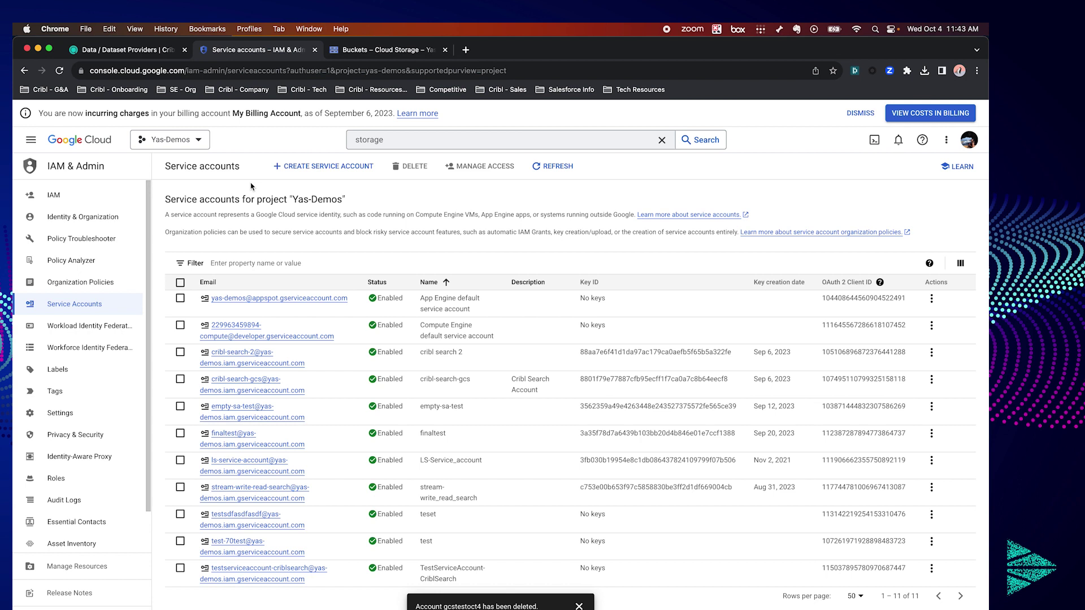
{"action": "left_click", "coordinate": [355, 177]}
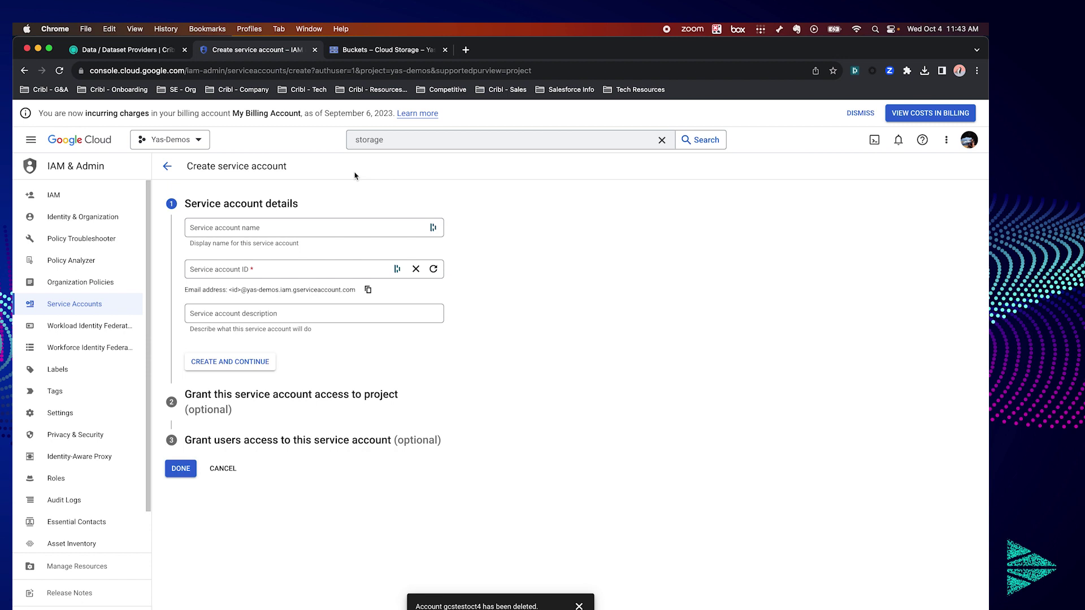
{"action": "left_click", "coordinate": [254, 229]}
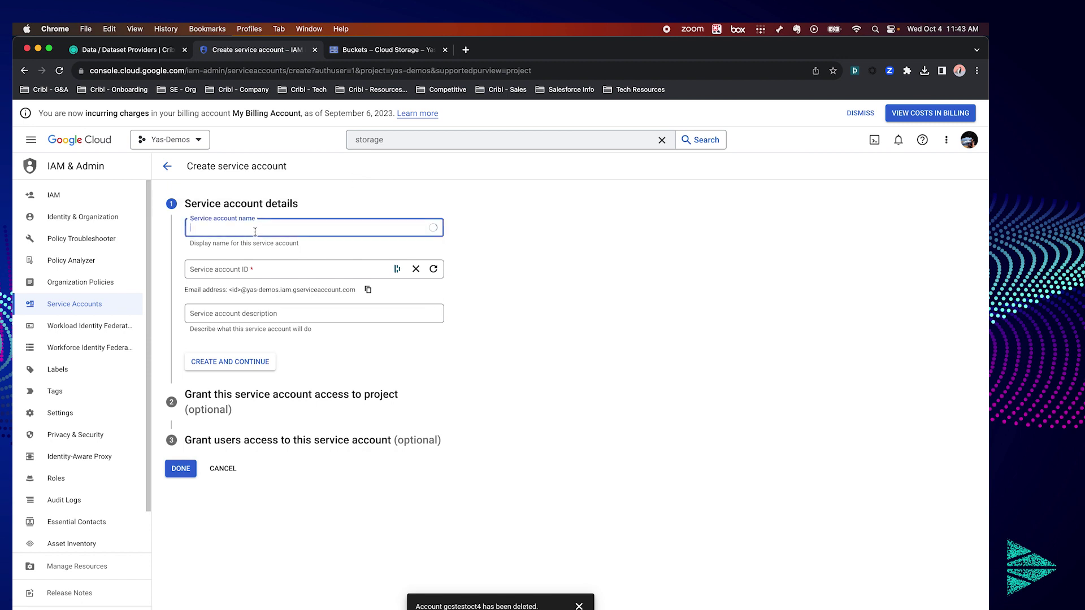
{"action": "type", "text": "gcs_"}
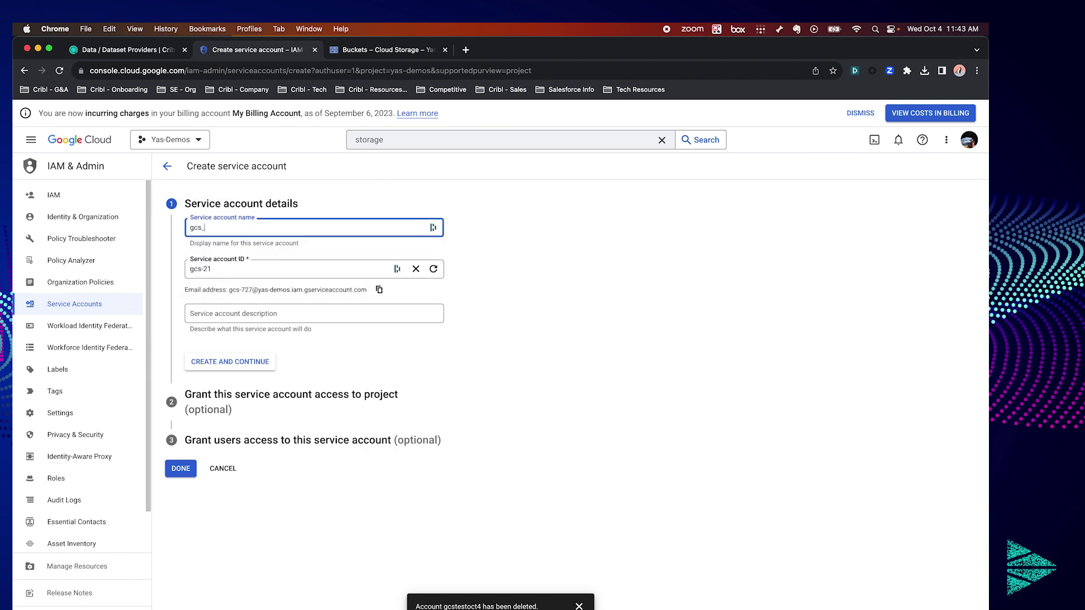
{"action": "type", "text": "bytes_demo"}
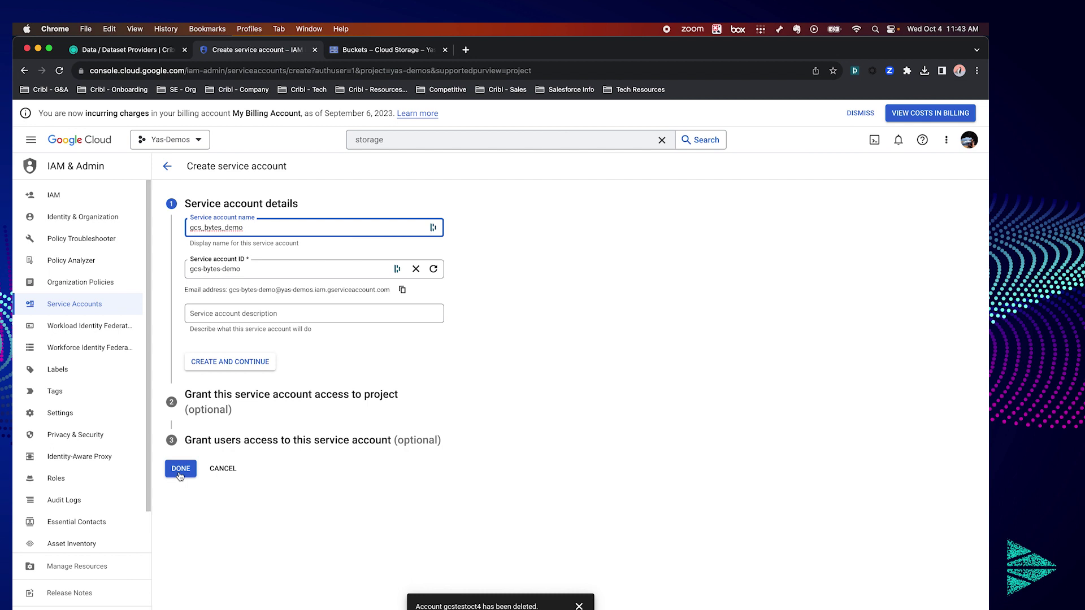
{"action": "left_click", "coordinate": [179, 476]}
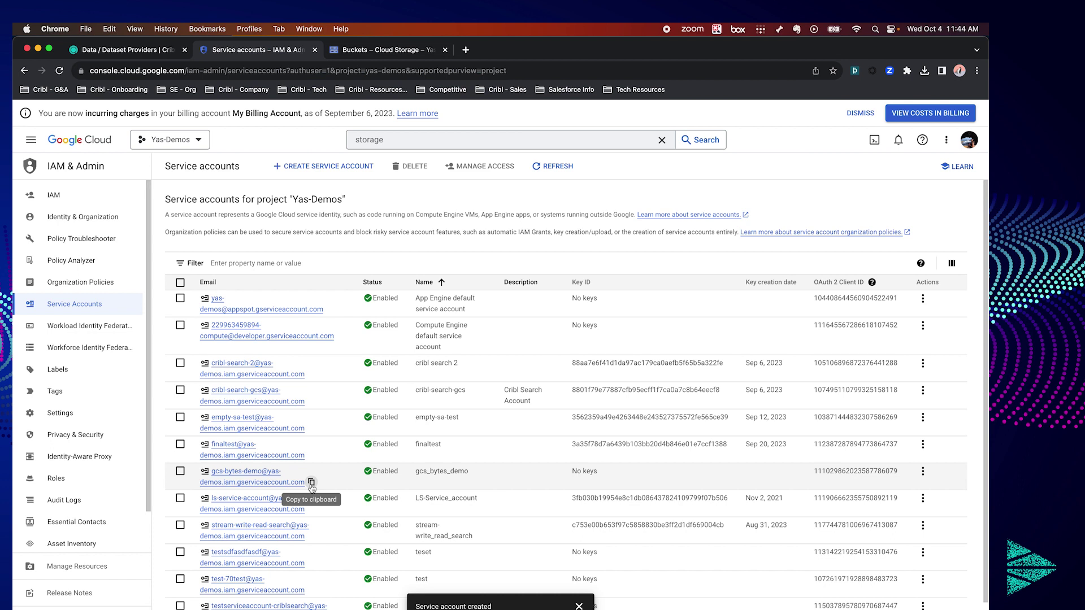
{"action": "left_click", "coordinate": [312, 485]}
Open the gcs-pan-archive bucket's permissions and begin granting access.
{"action": "left_click", "coordinate": [397, 52]}
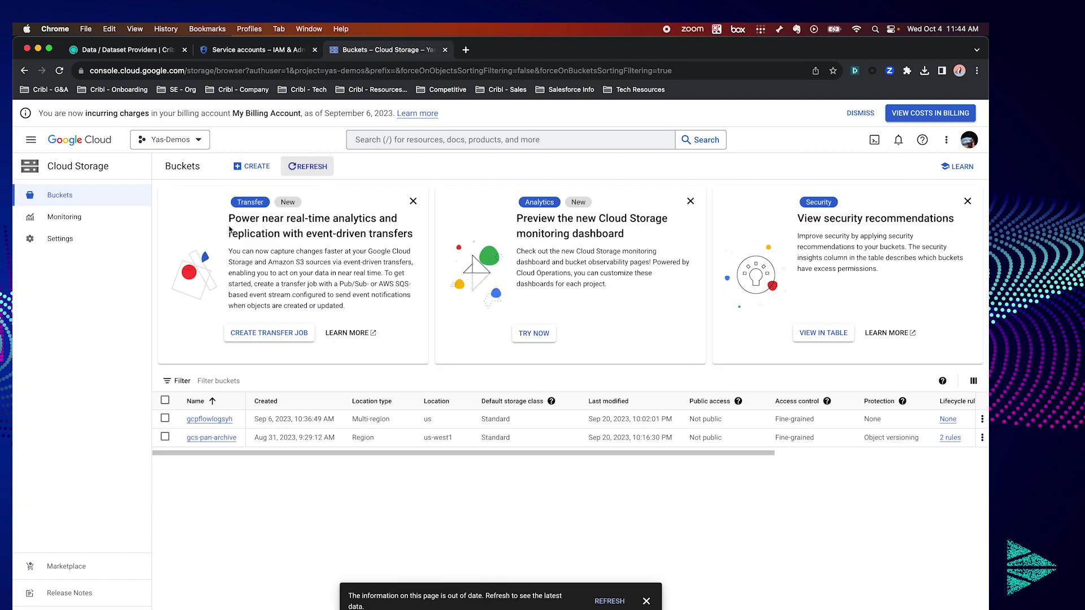
{"action": "left_click", "coordinate": [217, 438]}
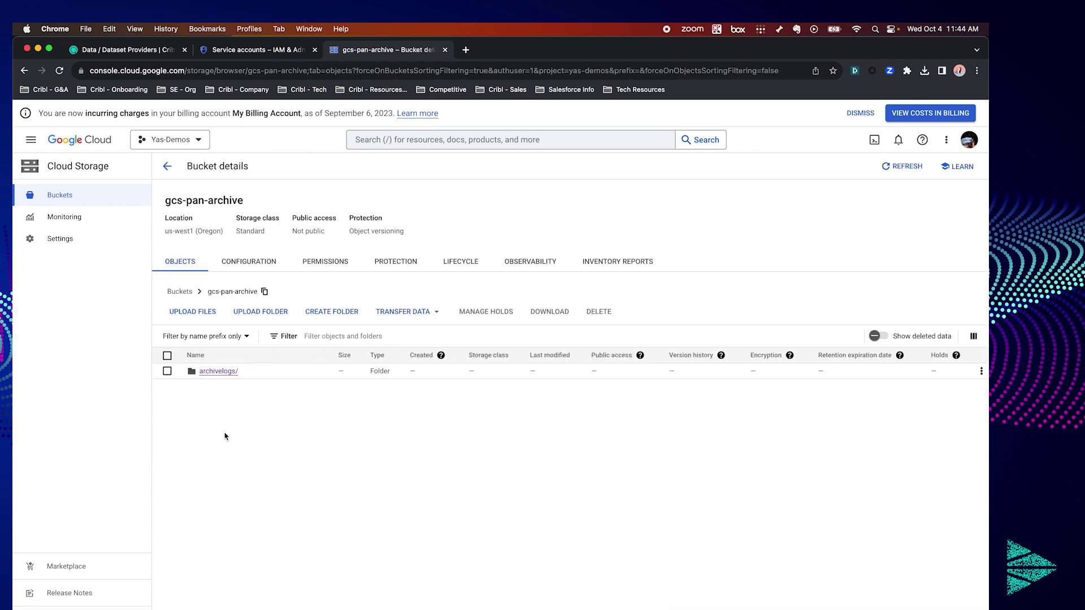
{"action": "left_click", "coordinate": [346, 265]}
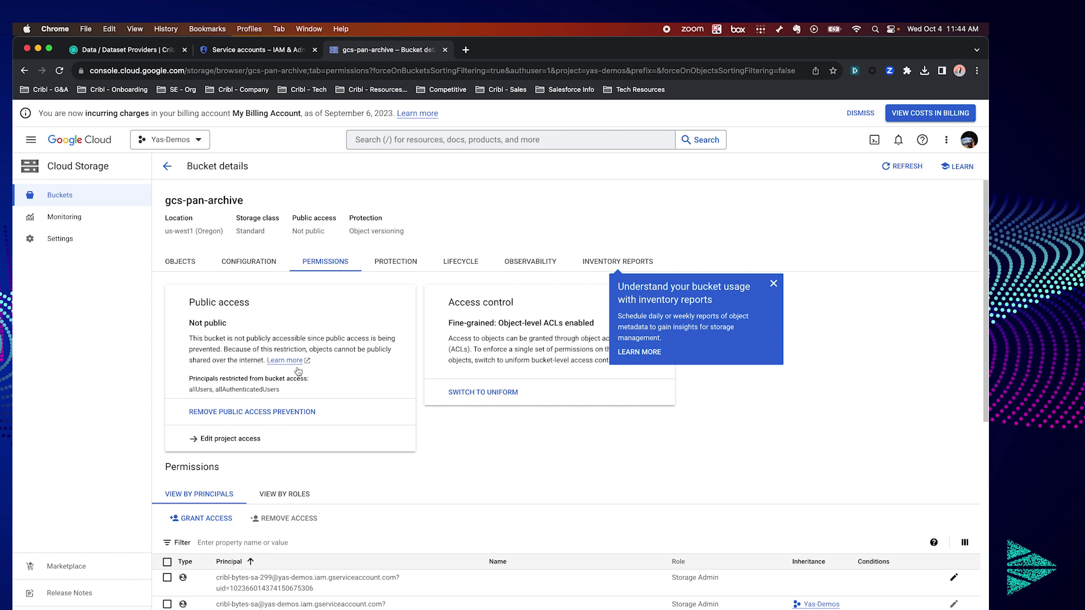
{"action": "left_click", "coordinate": [208, 519]}
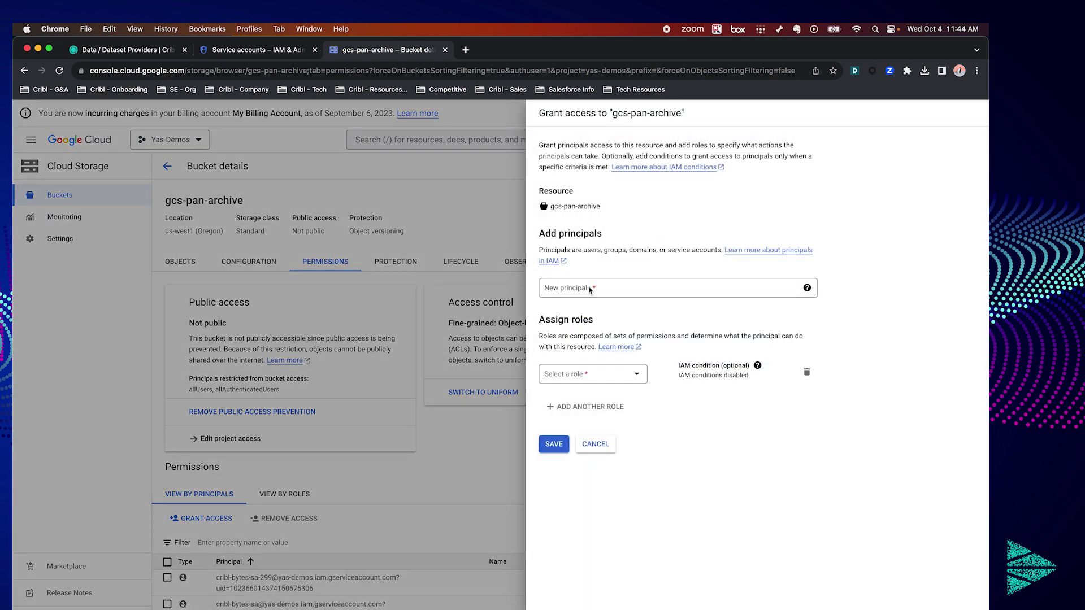
Grant the pasted service account the Storage Admin role on the bucket.
{"action": "left_click", "coordinate": [589, 289]}
{"action": "key", "text": "super+v"}
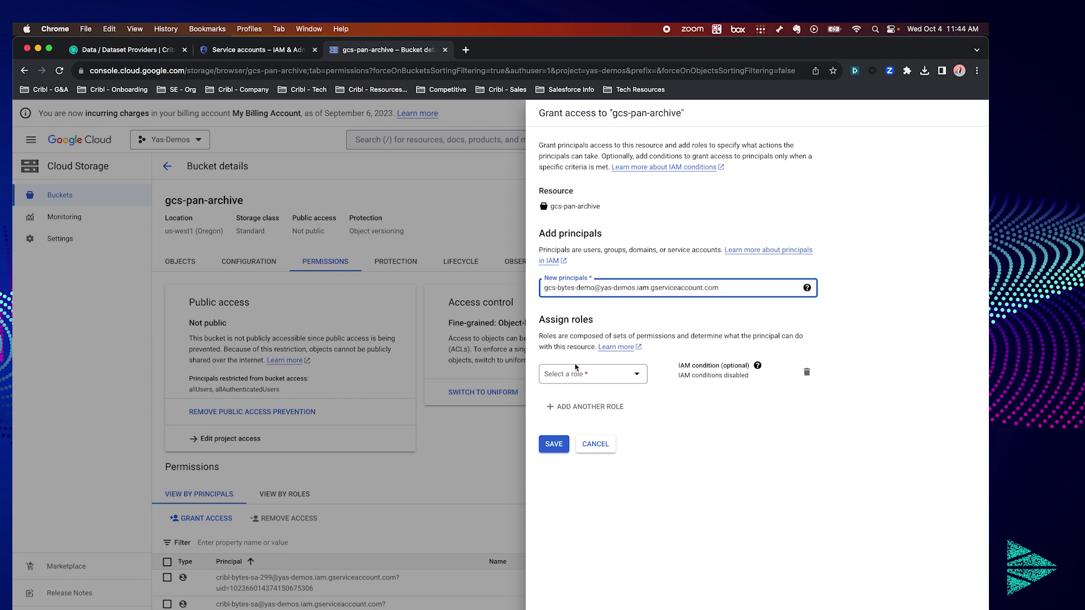
{"action": "left_click", "coordinate": [572, 376]}
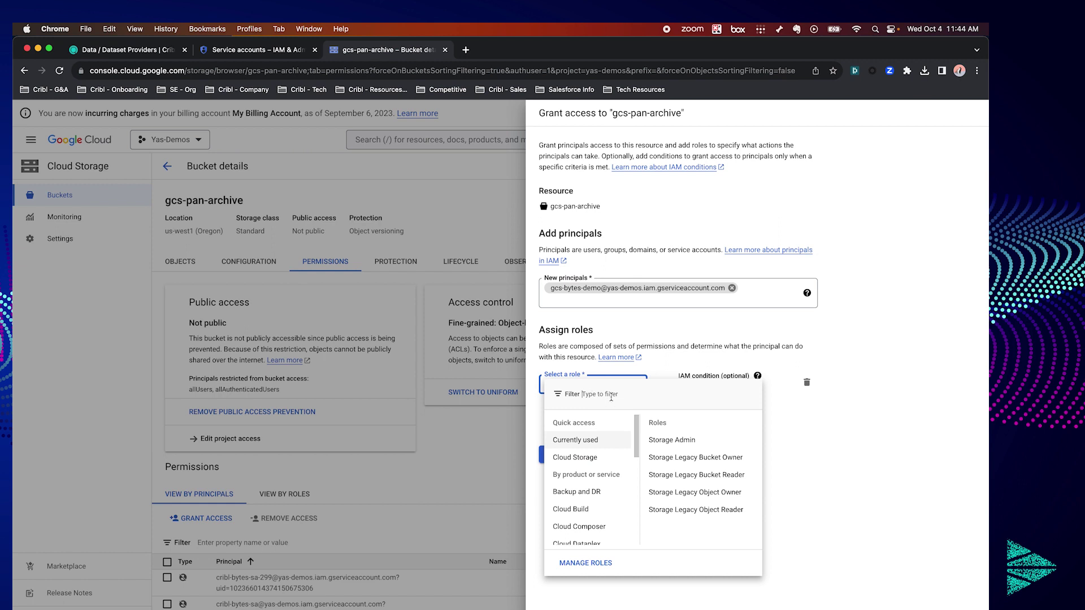
{"action": "type", "text": "storage admin"}
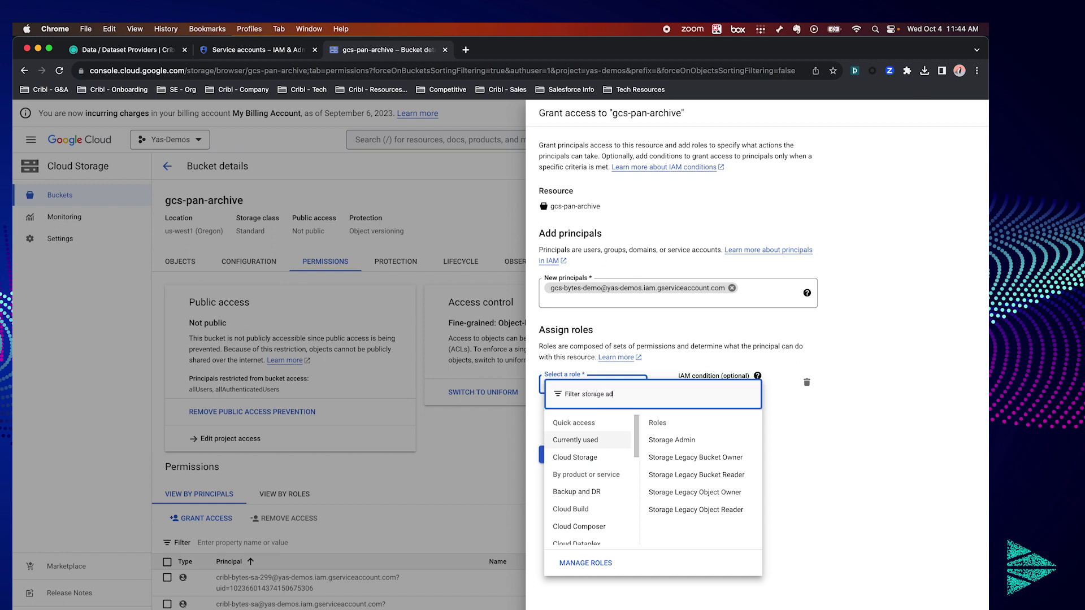
{"action": "left_click", "coordinate": [734, 437]}
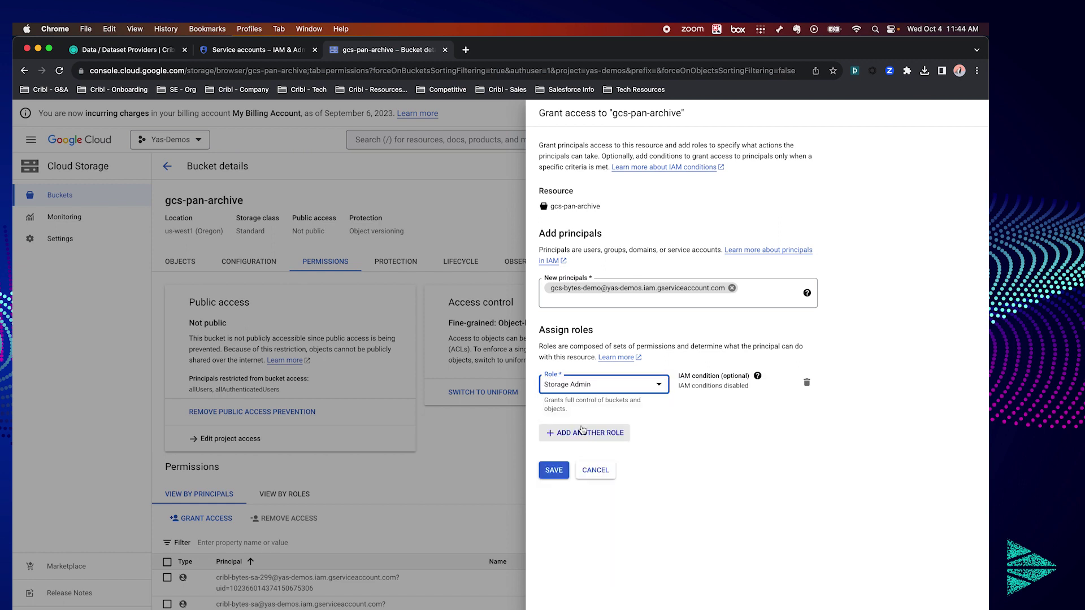
{"action": "left_click", "coordinate": [558, 478]}
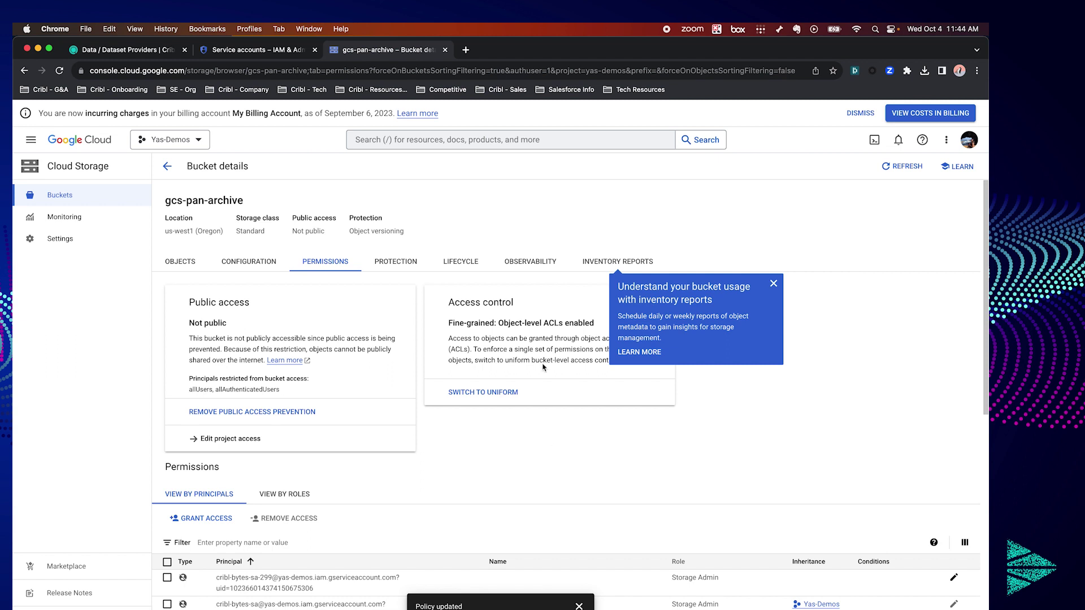
Create and download a new JSON key for the gcs_bytes_demo service account.
{"action": "left_click", "coordinate": [236, 51]}
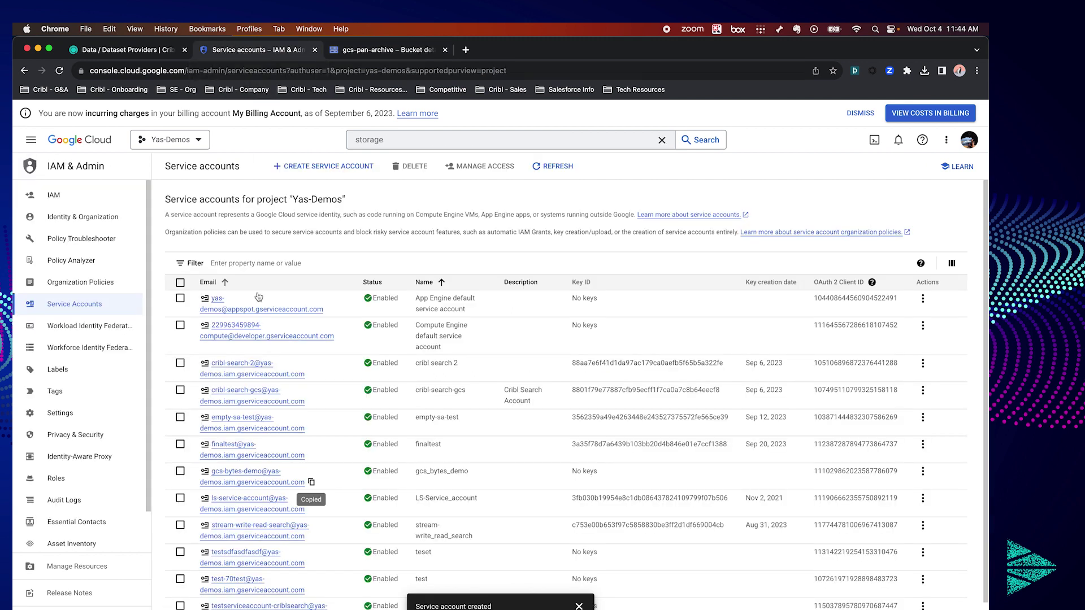
{"action": "left_click", "coordinate": [241, 482]}
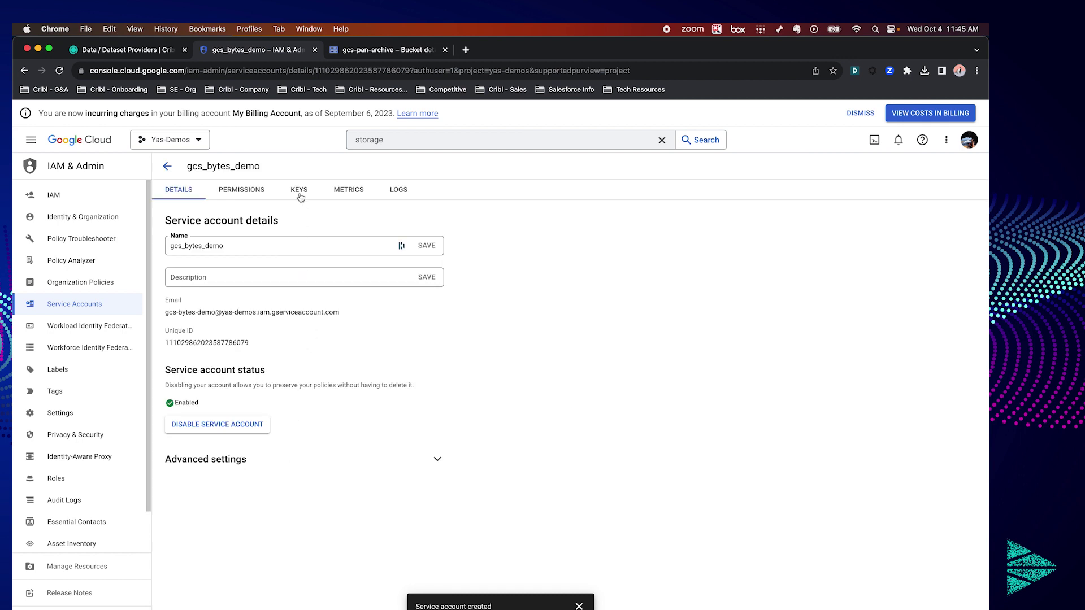
{"action": "left_click", "coordinate": [300, 192]}
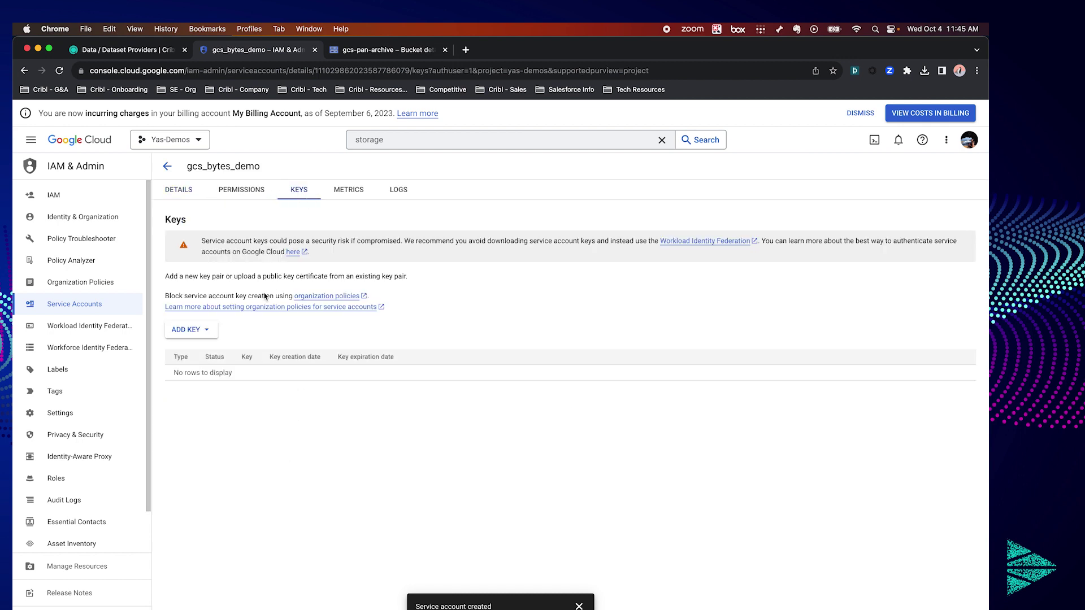
{"action": "left_click", "coordinate": [215, 332]}
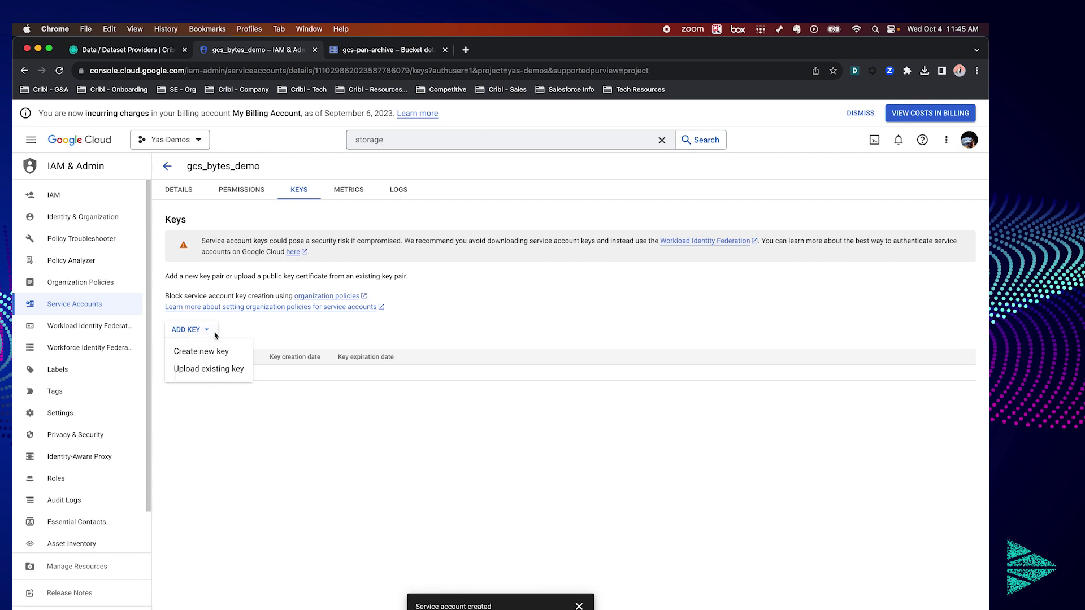
{"action": "left_click", "coordinate": [212, 353]}
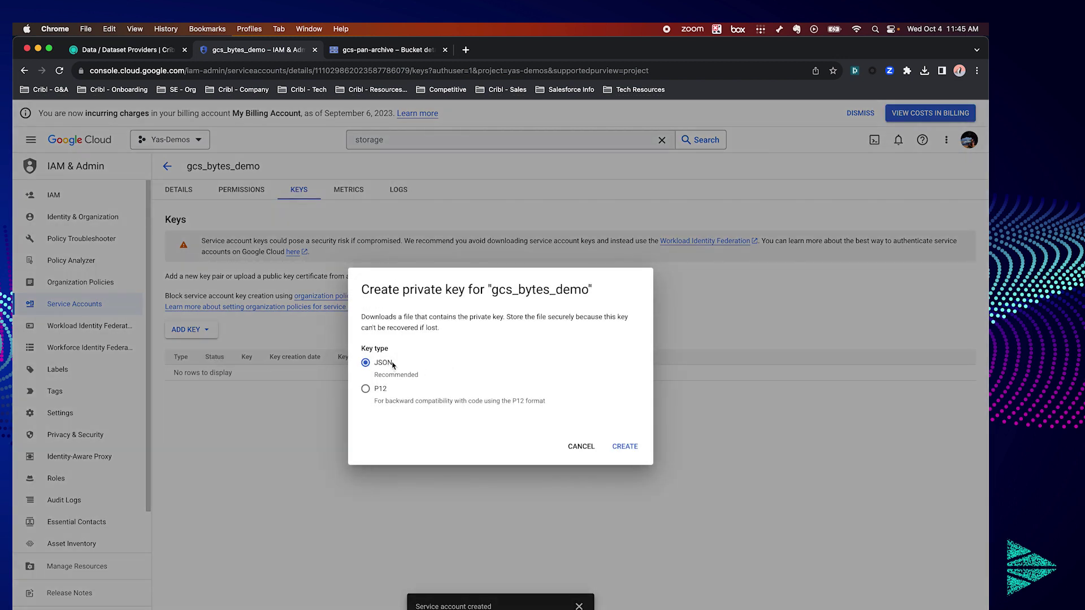
{"action": "left_click", "coordinate": [626, 445]}
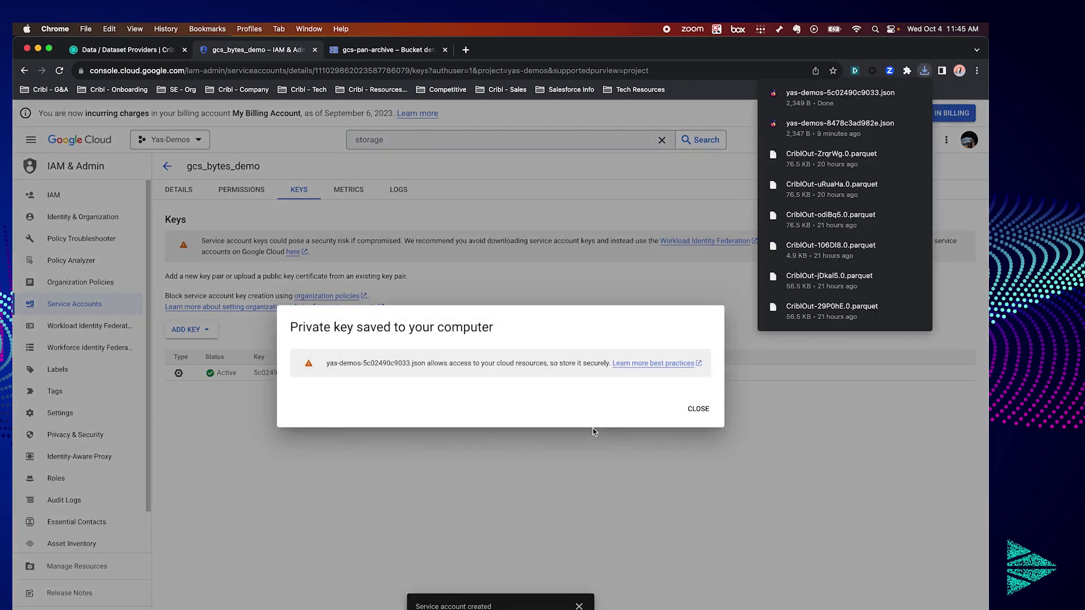
{"action": "left_click", "coordinate": [726, 178]}
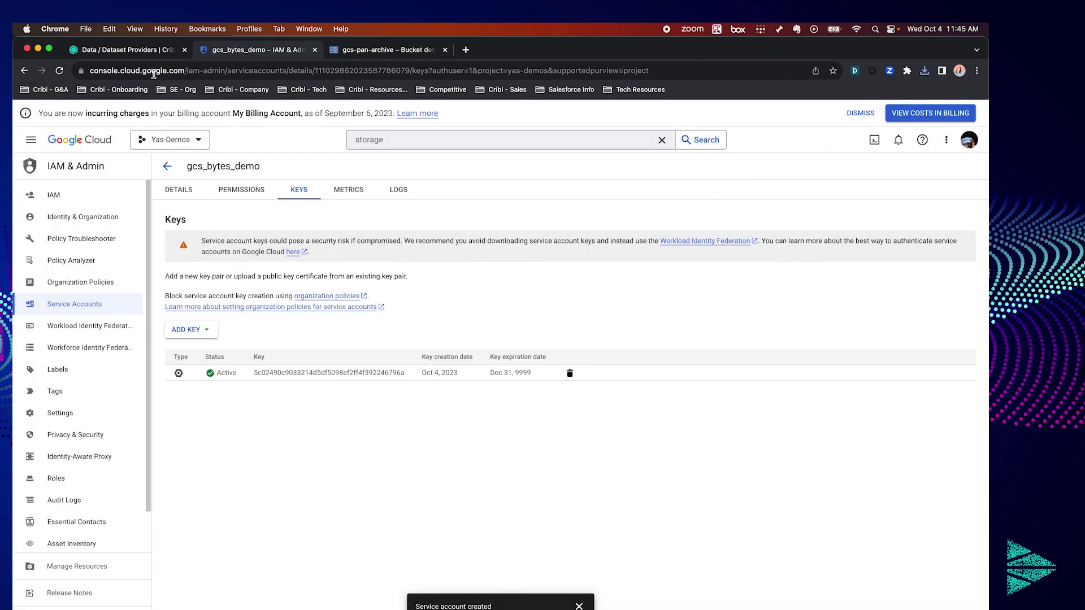
Attach the downloaded JSON key file as credentials and save the gcs_bytes_demo provider.
{"action": "left_click", "coordinate": [143, 56]}
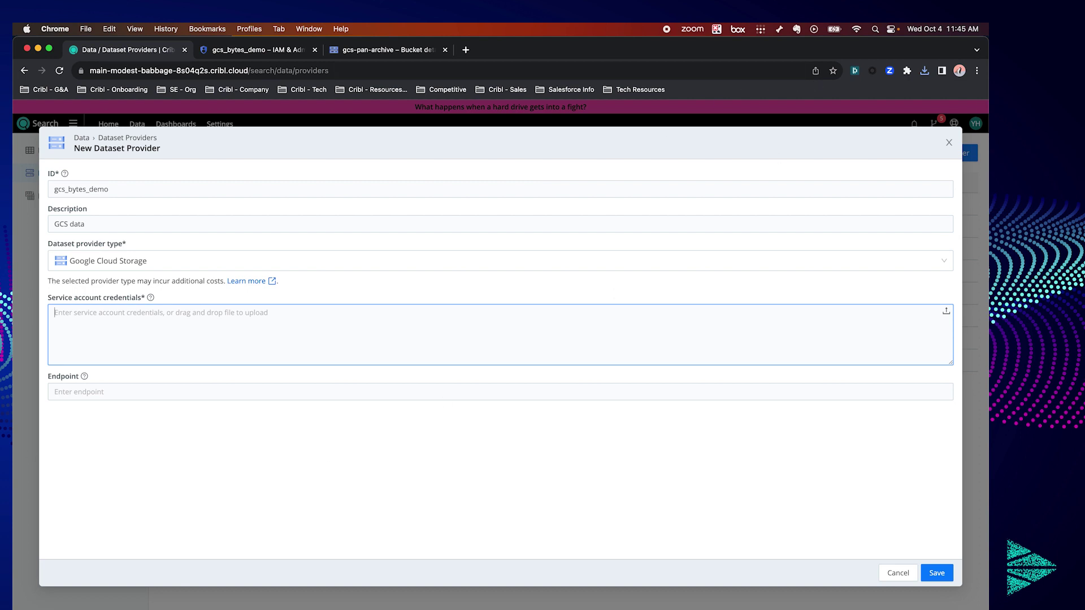
{"action": "left_click_drag", "start_coordinate": [121, 544], "coordinate": [195, 347]}
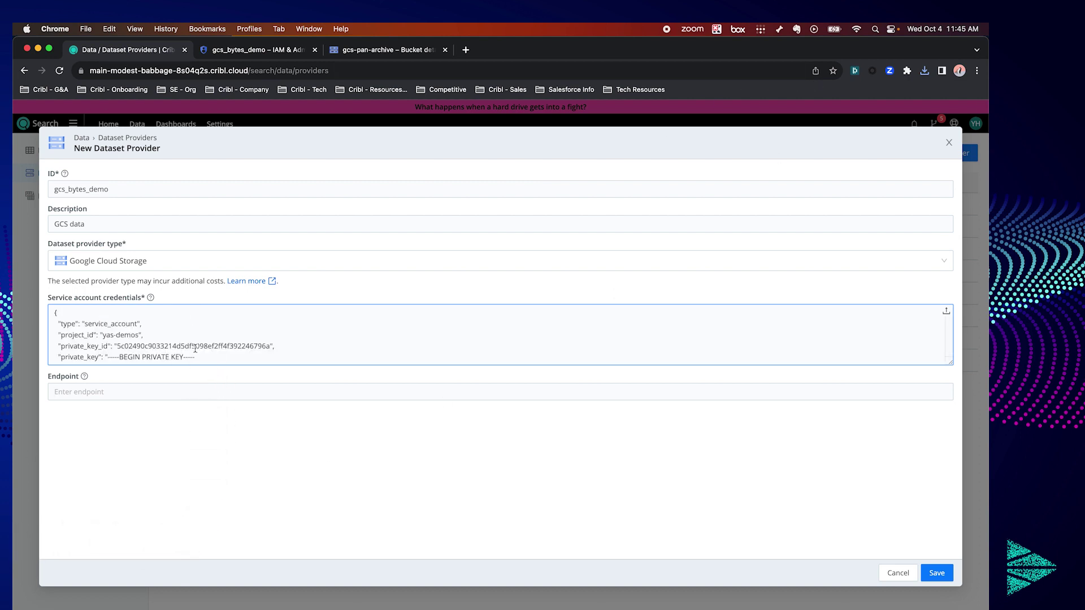
{"action": "left_click", "coordinate": [938, 574]}
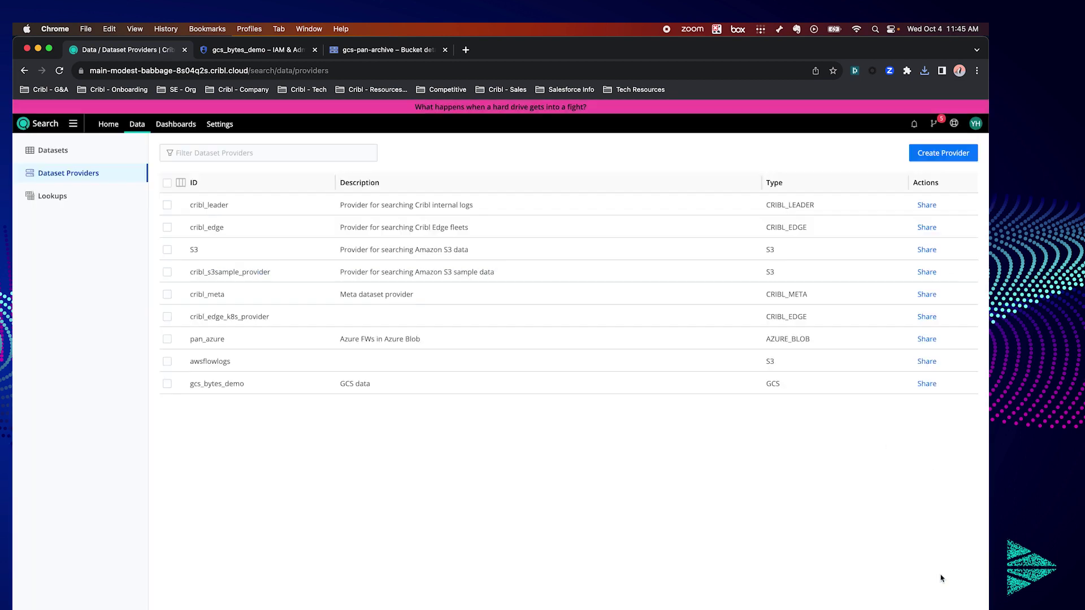
Add a new dataset with ID gcs_dataset and description 'GCS PAN Data'.
{"action": "left_click", "coordinate": [67, 160]}
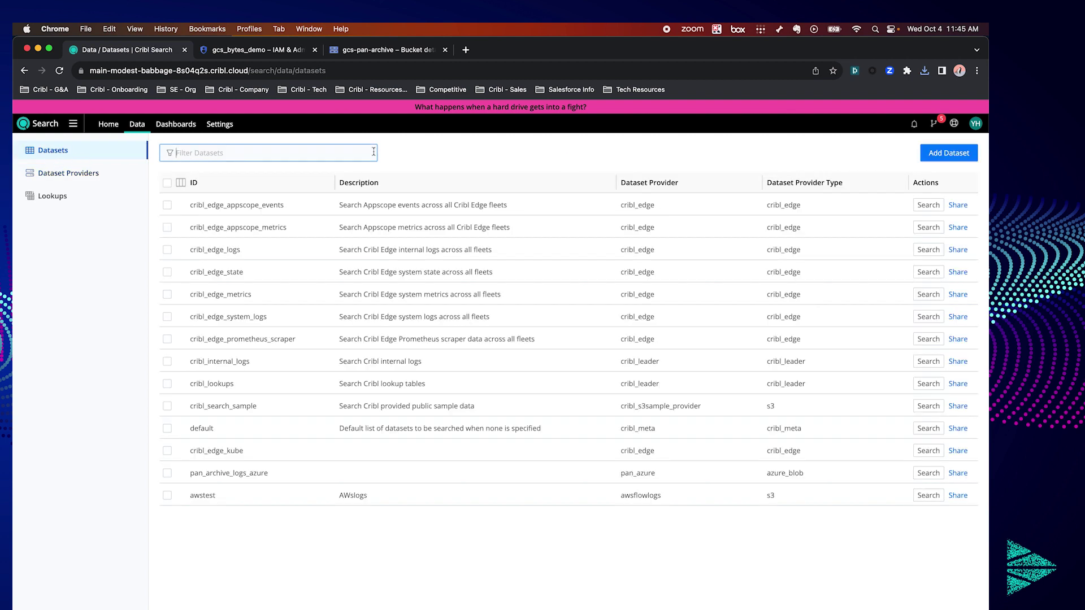
{"action": "left_click", "coordinate": [955, 158]}
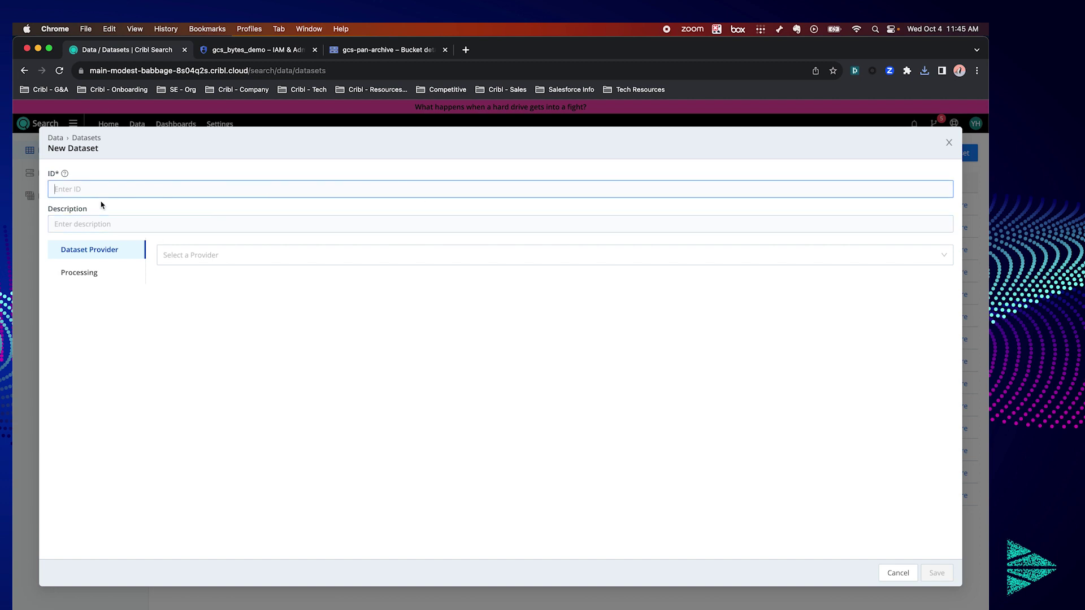
{"action": "type", "text": "gcs_dataset"}
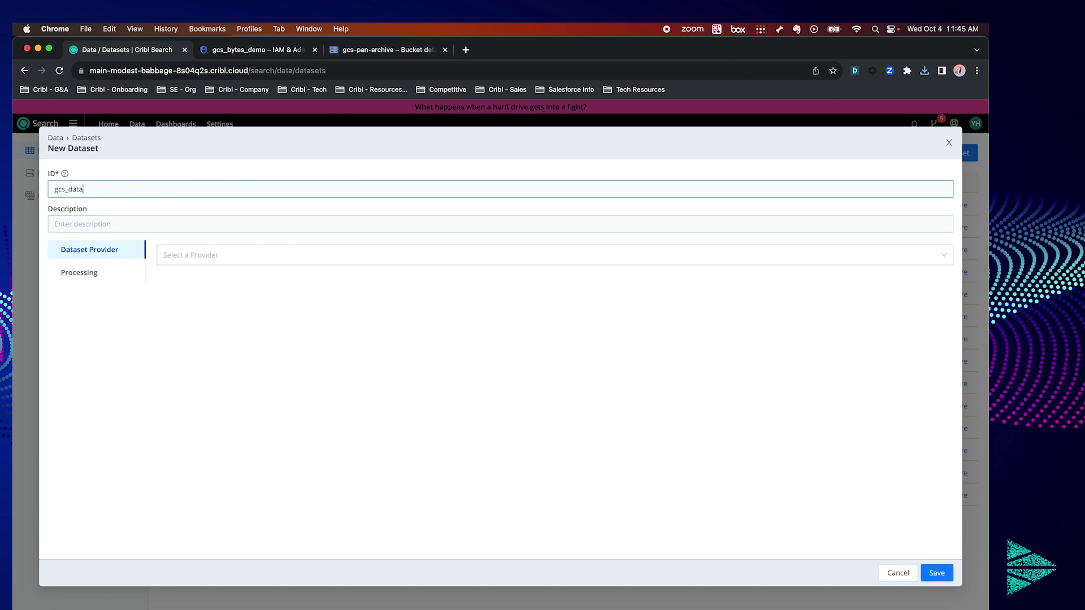
{"action": "left_click", "coordinate": [54, 223]}
{"action": "type", "text": "GCS PAN Data"}
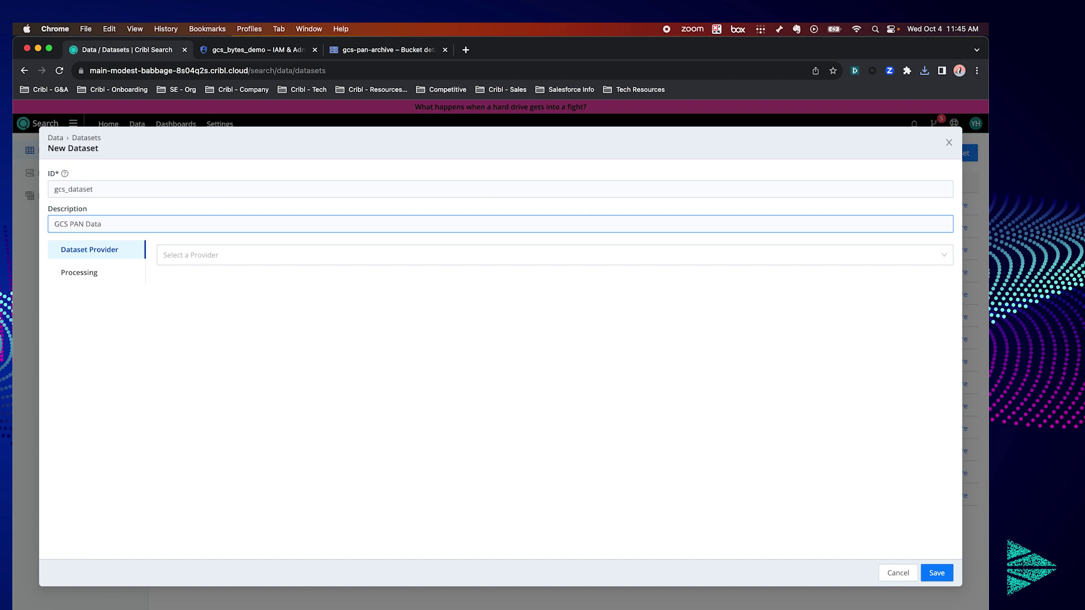
Select gcs_bytes_demo as the dataset's provider.
{"action": "left_click", "coordinate": [194, 256]}
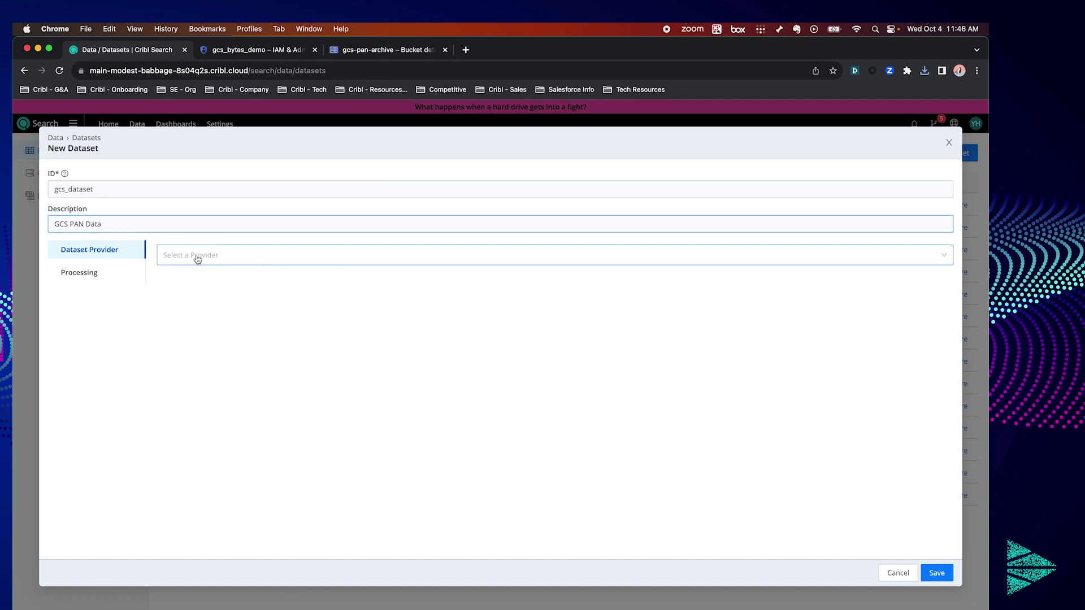
{"action": "left_click", "coordinate": [231, 354]}
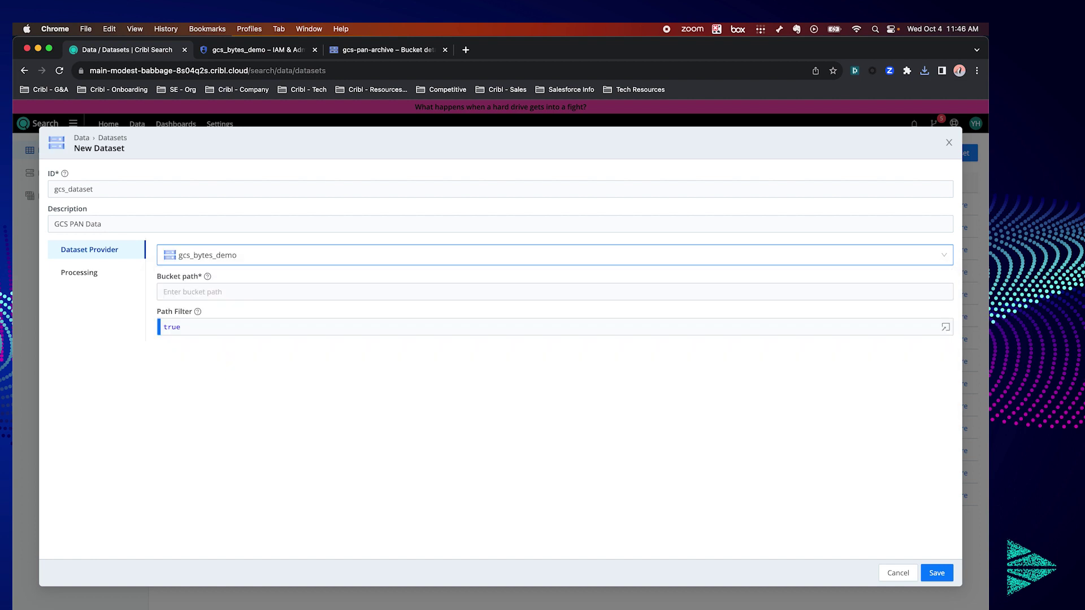
{"action": "left_click", "coordinate": [179, 282]}
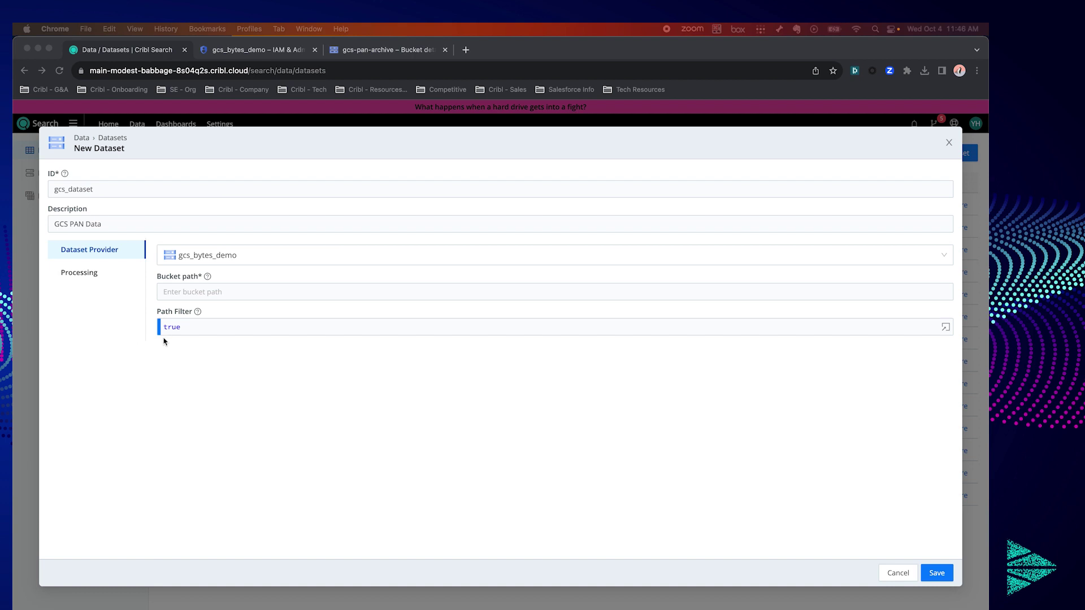
{"action": "left_click", "coordinate": [205, 291]}
Set the bucket path to gcs-pan-archive/archivelogs/${_time:%Y}/${_time:%m}/${_time:%d}/ and save.
{"action": "type", "text": "gcs-pan-archive/archivelogs/${_time:%Y}/${_time:%m}/${_time:%d}/"}
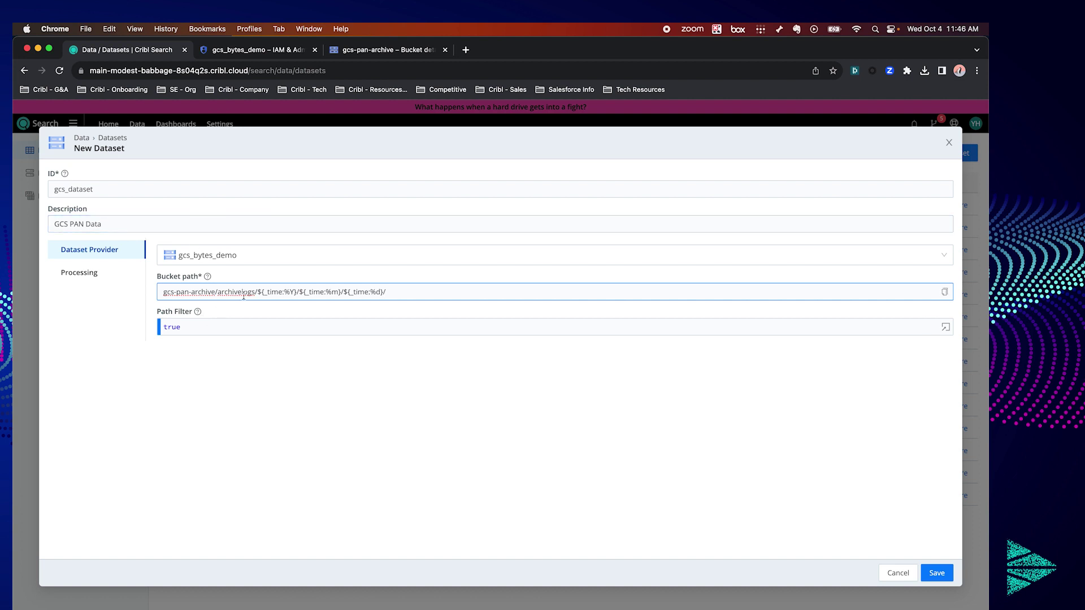
{"action": "left_click", "coordinate": [948, 579]}
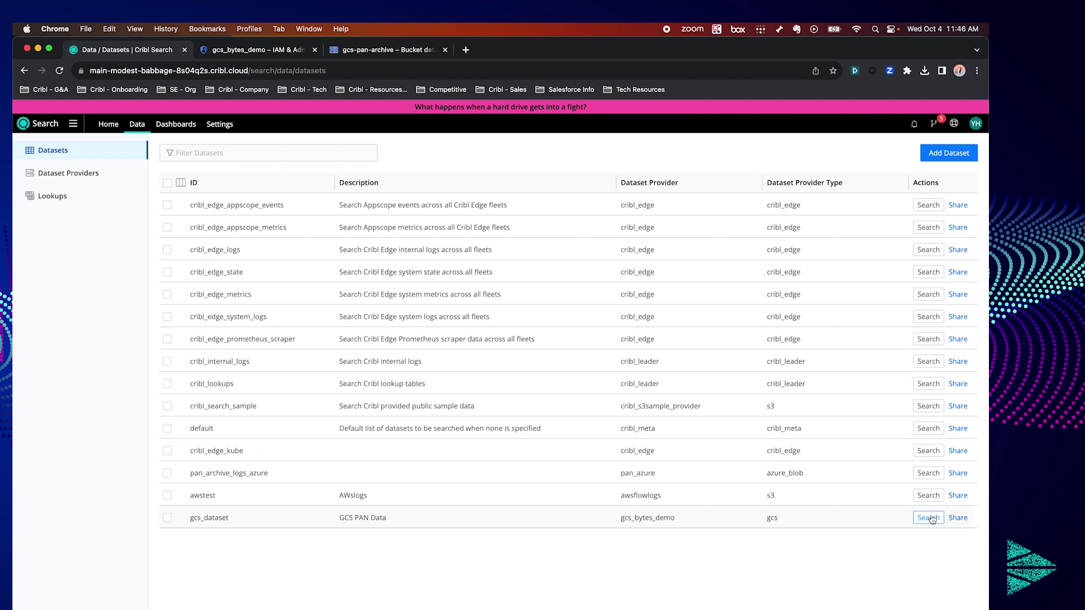
Search gcs_dataset from its row, running dataset="gcs_dataset" | limit 1000.
{"action": "left_click", "coordinate": [931, 519]}
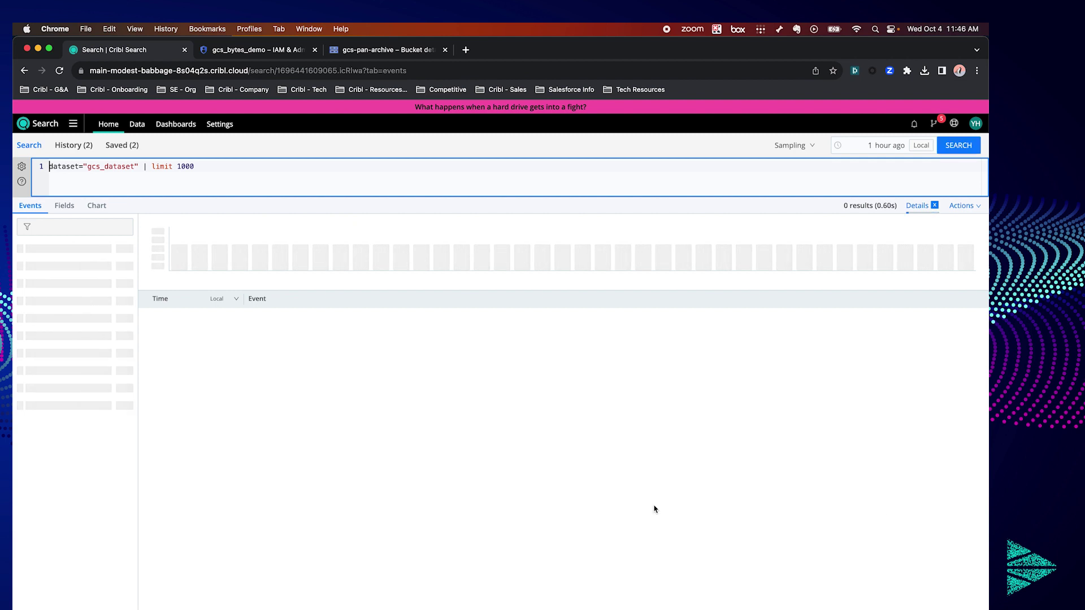